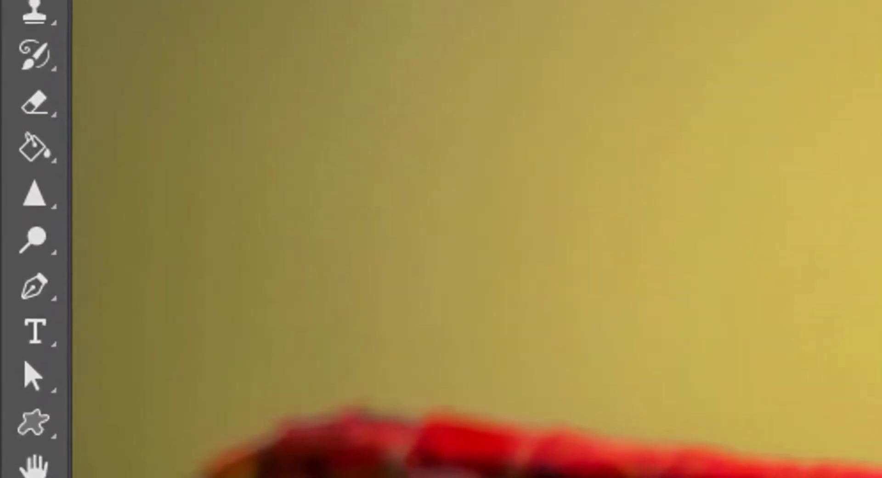
Activate the Sharpen tool and display the other tools grouped with it
click(35, 188)
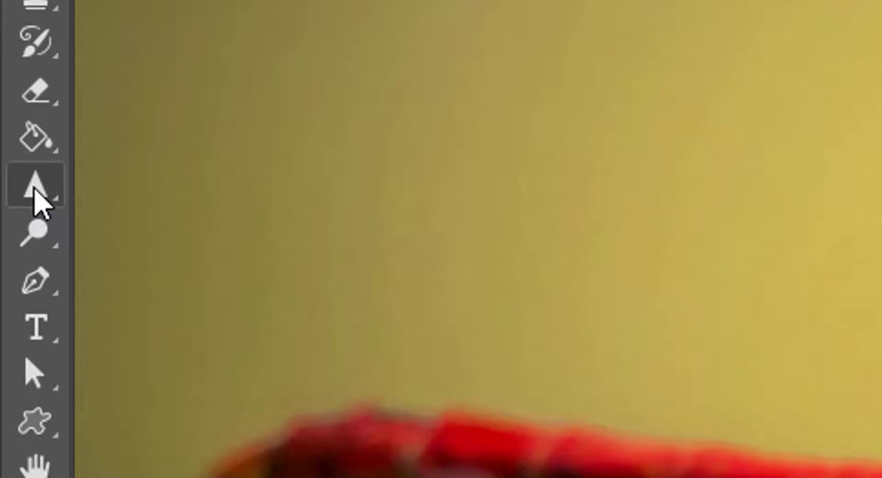
right_click(36, 199)
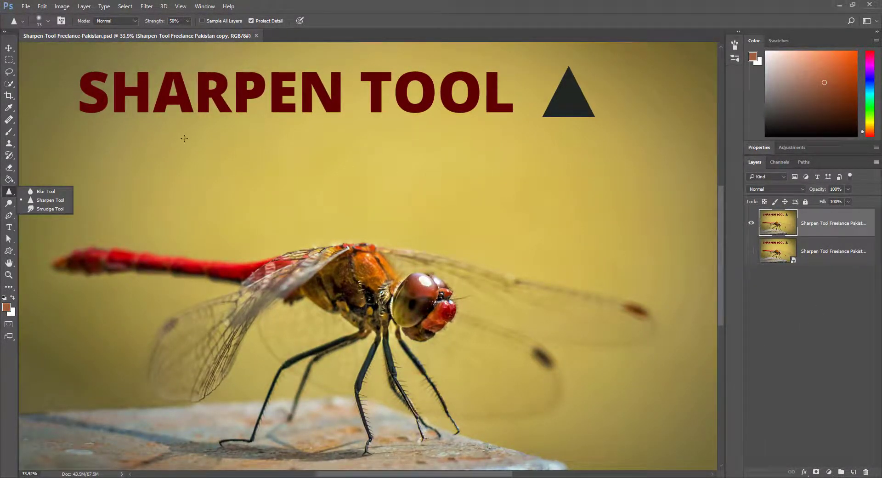
Examine the shortcut categories in the Keyboard Shortcuts and Menus settings and close them without changes
click(42, 6)
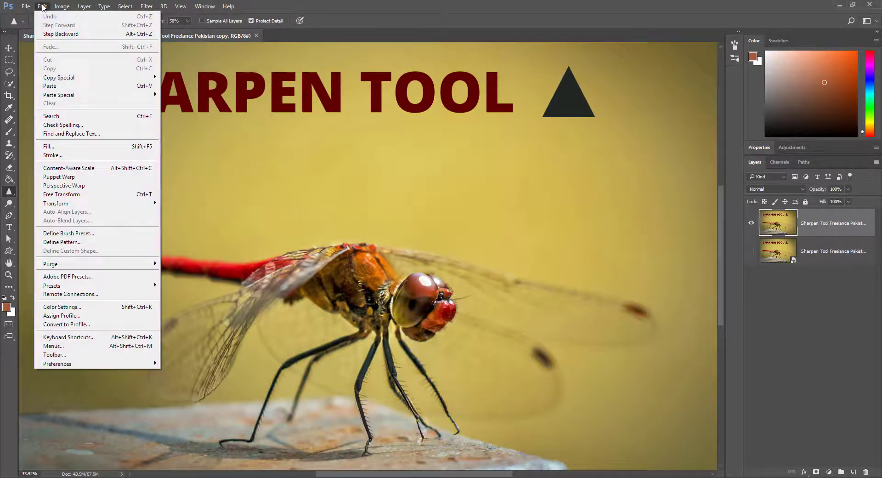
click(93, 338)
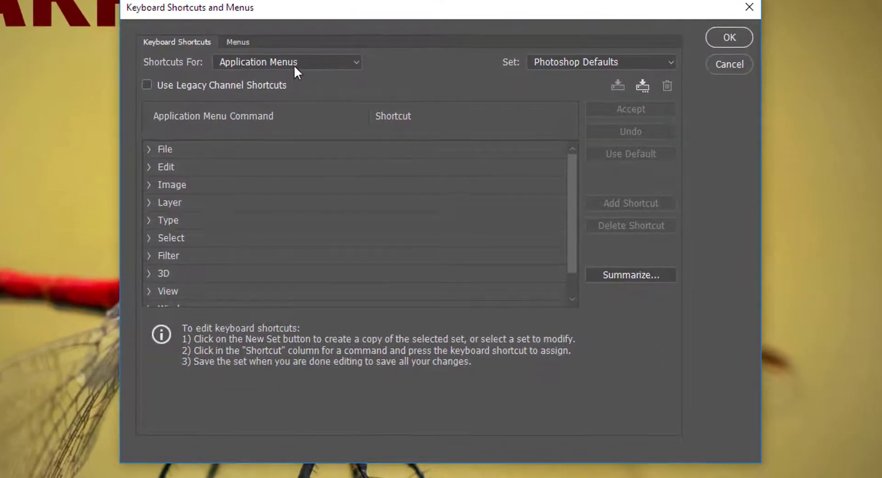
click(305, 73)
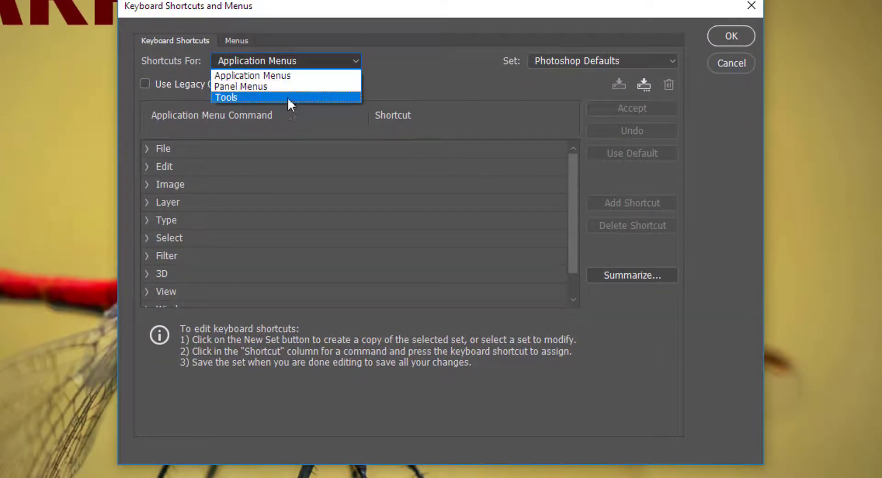
click(429, 68)
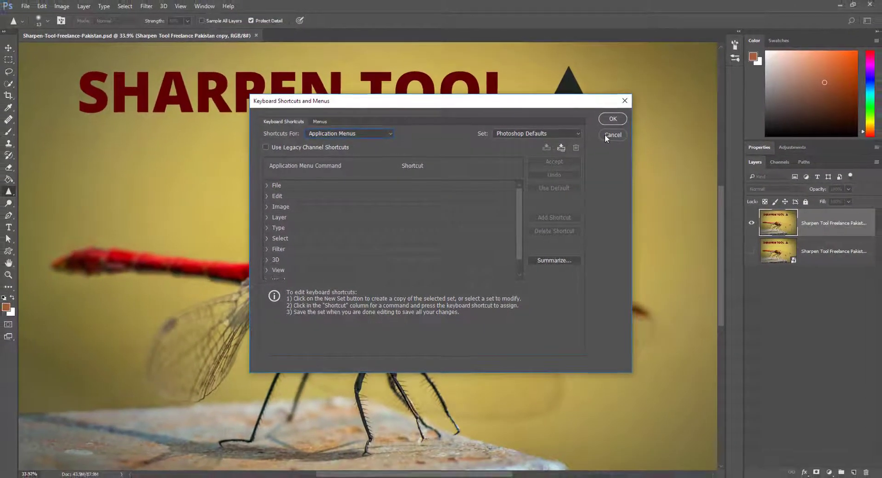
click(626, 127)
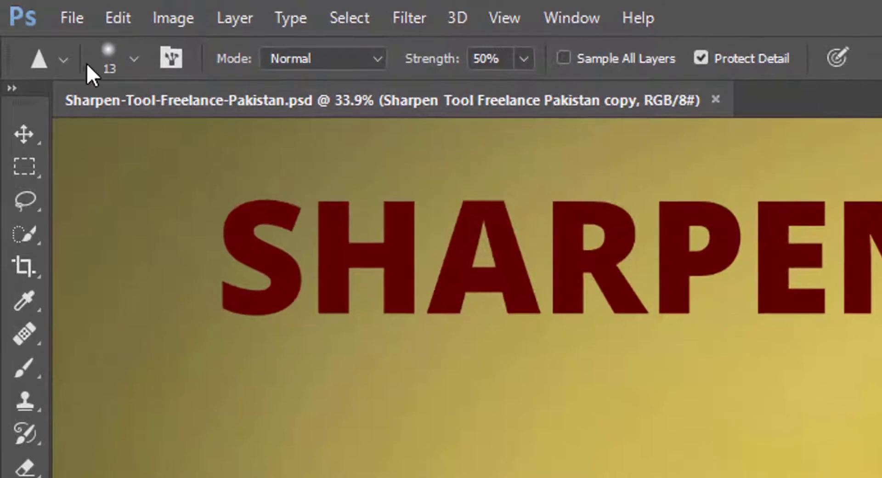
Examine the Sharpen tool's preset options and the New Tool Preset dialog without creating a preset
click(63, 59)
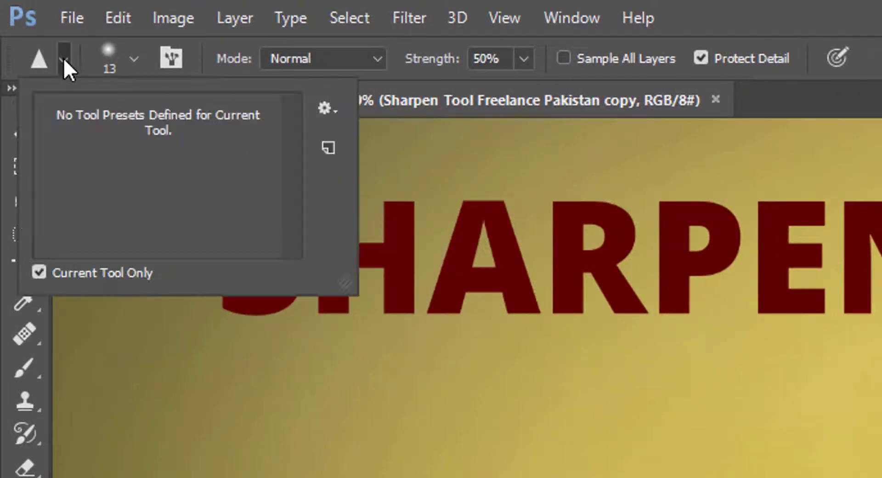
click(337, 113)
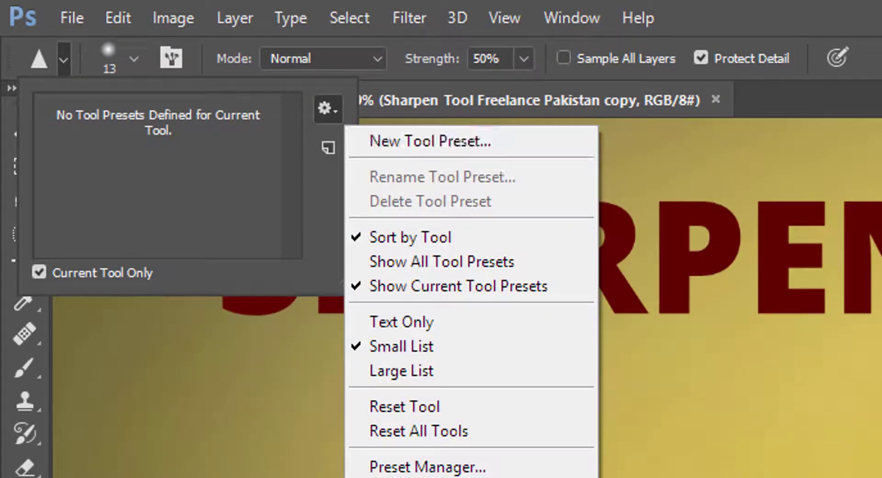
click(102, 60)
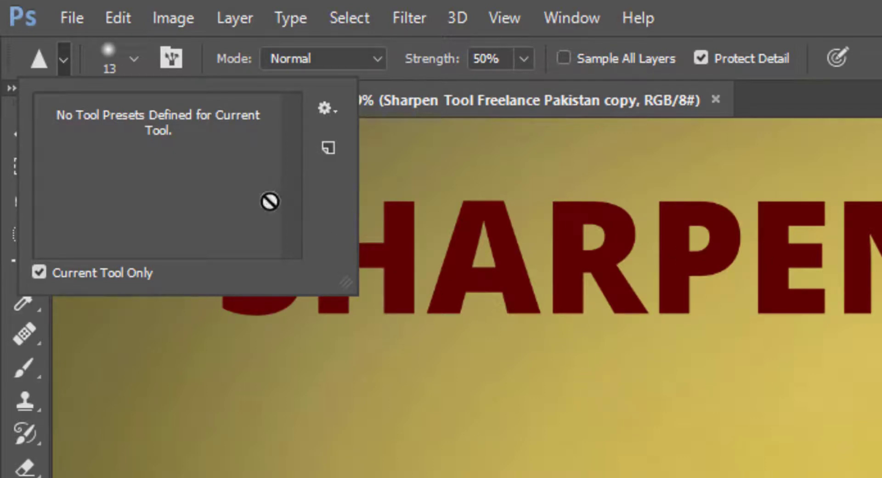
click(332, 146)
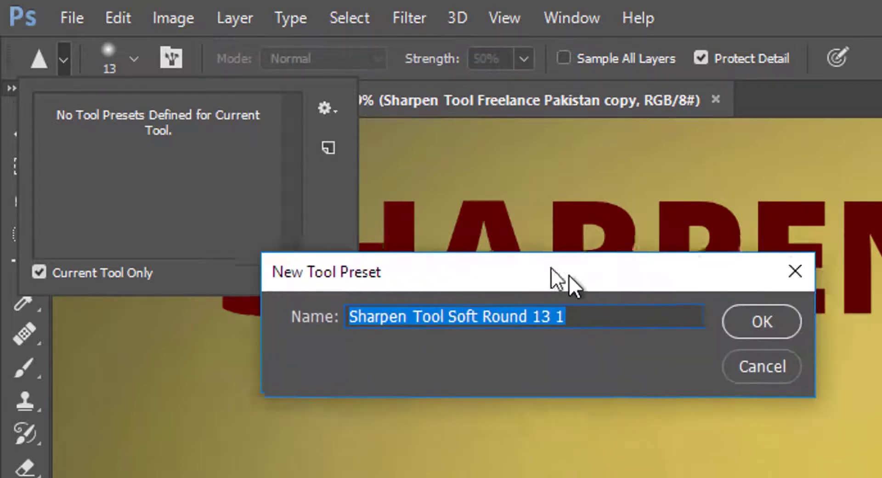
drag(569, 275, 542, 255)
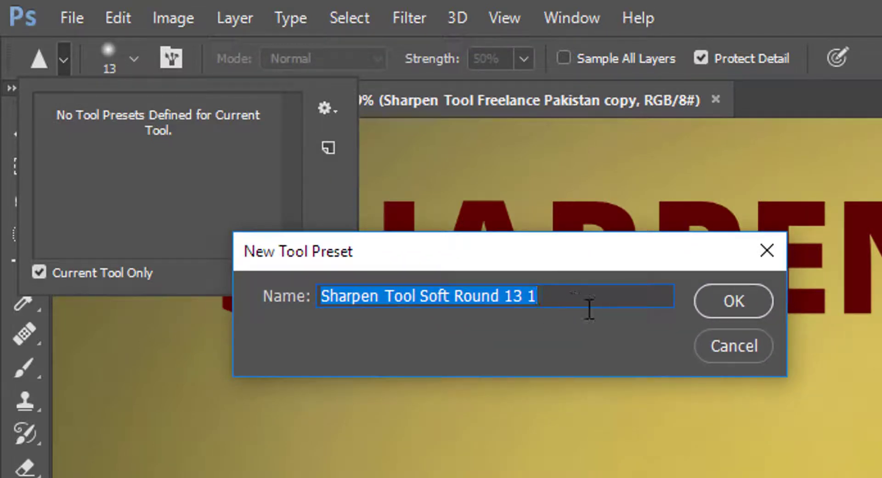
click(733, 350)
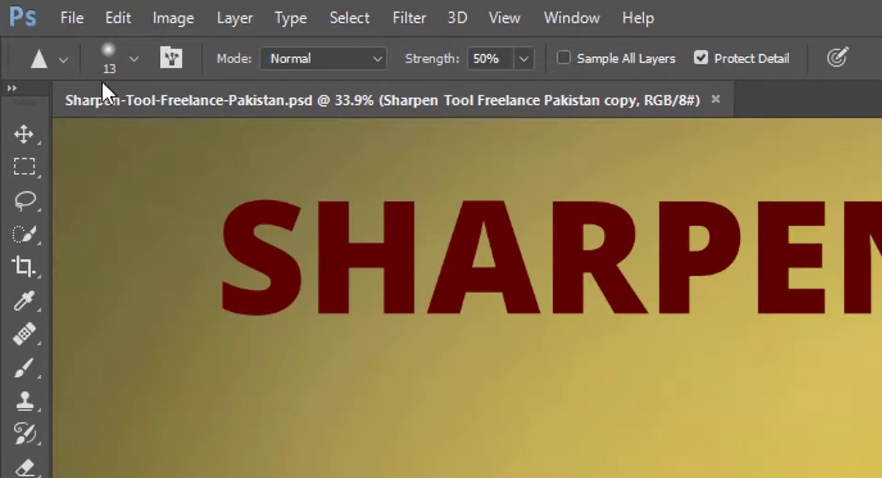
Examine the Sharpen brush's size, hardness and preset options in the brush picker and close it
click(134, 59)
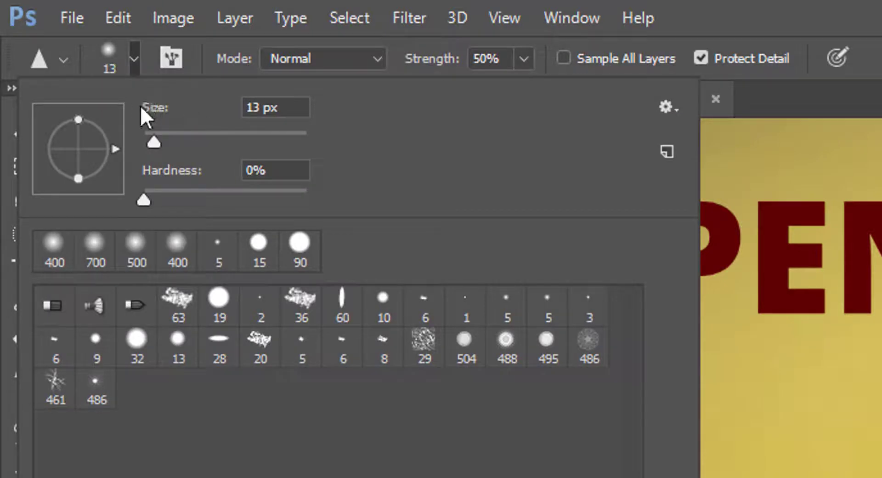
click(134, 59)
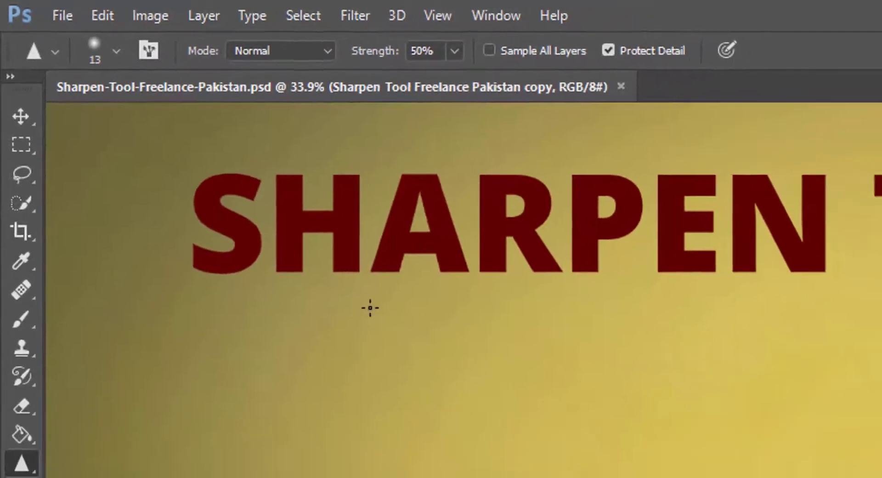
right_click(370, 308)
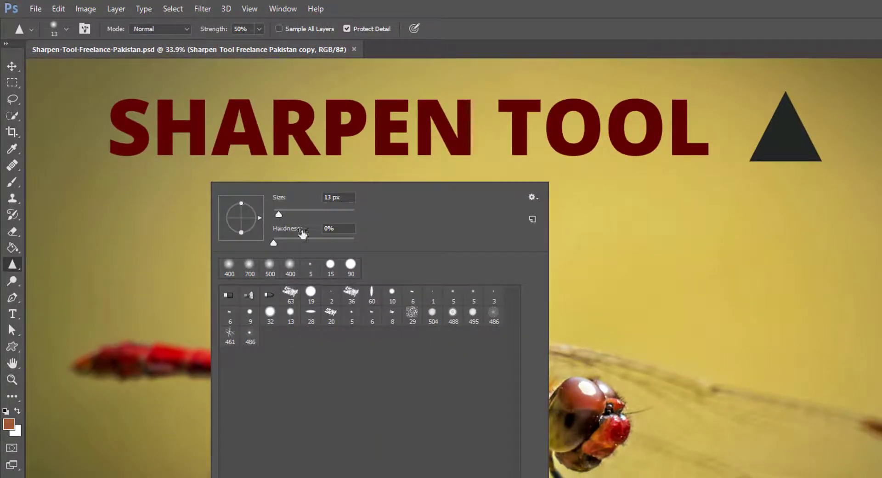
click(532, 197)
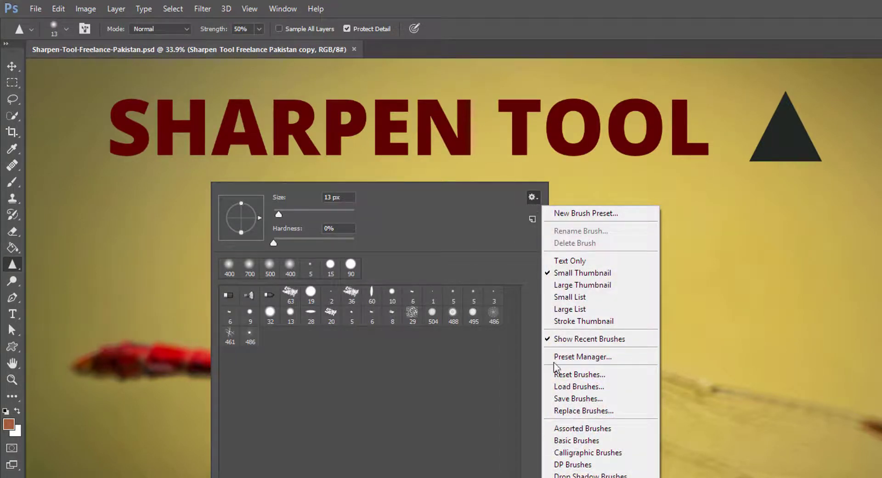
click(531, 252)
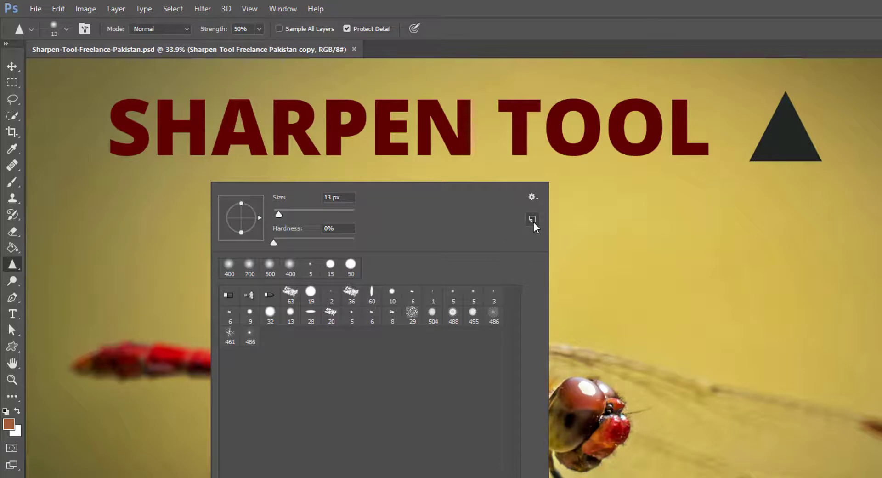
click(478, 51)
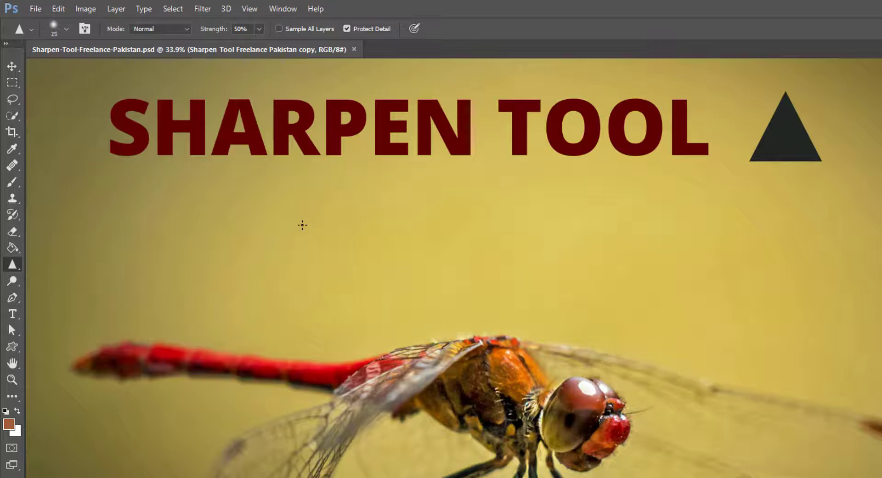
Enlarge the Sharpen brush up to 800 px and reduce it to 200 px
key(bracketright)
key(bracketright)
key(bracketright)
key(bracketright)
key(bracketright)
key(bracketright)
key(bracketright)
key(bracketright)
key(bracketright)
key(bracketright)
key(bracketright)
key(bracketright)
key(bracketright)
key(bracketright)
key(bracketright)
key(bracketright)
key(bracketright)
key(bracketright)
key(bracketright)
key(bracketright)
key(bracketleft)
key(bracketleft)
key(bracketleft)
key(bracketleft)
key(bracketleft)
key(bracketleft)
key(bracketleft)
key(bracketleft)
key(bracketleft)
key(bracketright)
key(bracketright)
key(bracketright)
key(bracketright)
key(bracketright)
key(bracketright)
key(bracketright)
key(bracketright)
key(bracketright)
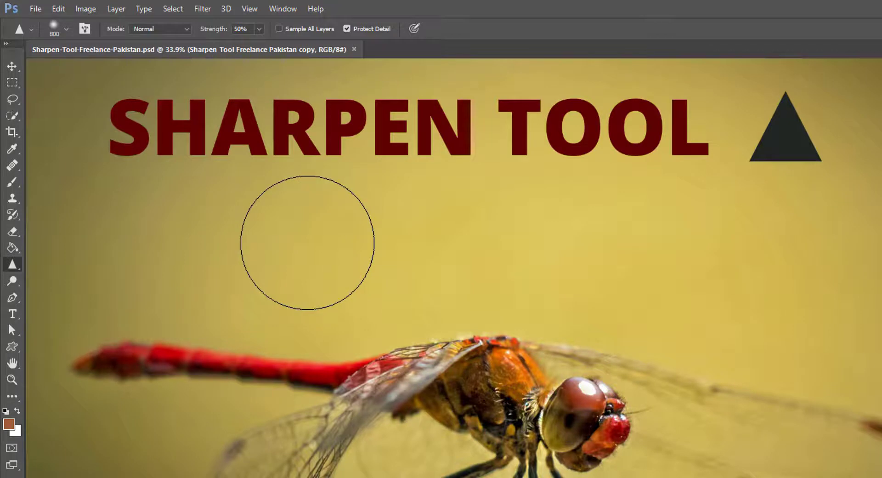
key(bracketleft)
key(bracketleft)
key(bracketleft)
key(bracketleft)
key(bracketleft)
key(bracketleft)
key(bracketleft)
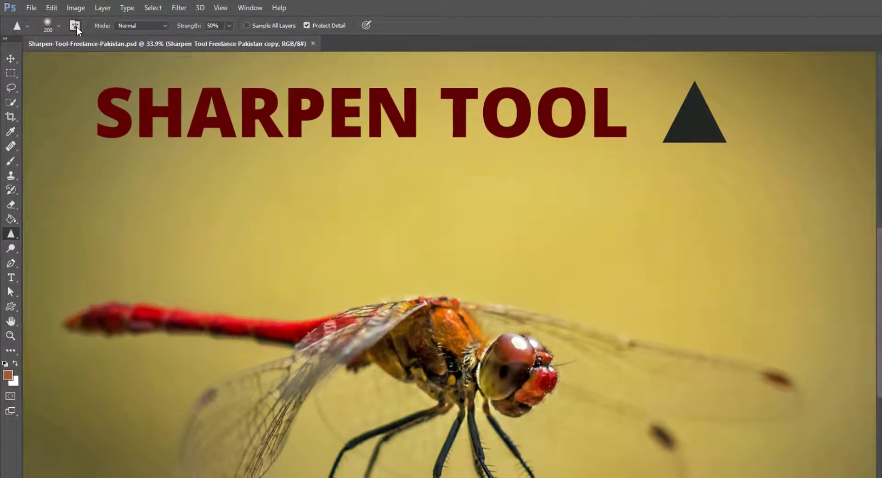
Examine the brush tip settings and the Sharpen tool's available blending modes, keeping the mode at Normal
click(75, 26)
mouse_move(790, 51)
mouse_down()
mouse_move(588, 84)
mouse_move(147, 59)
mouse_up()
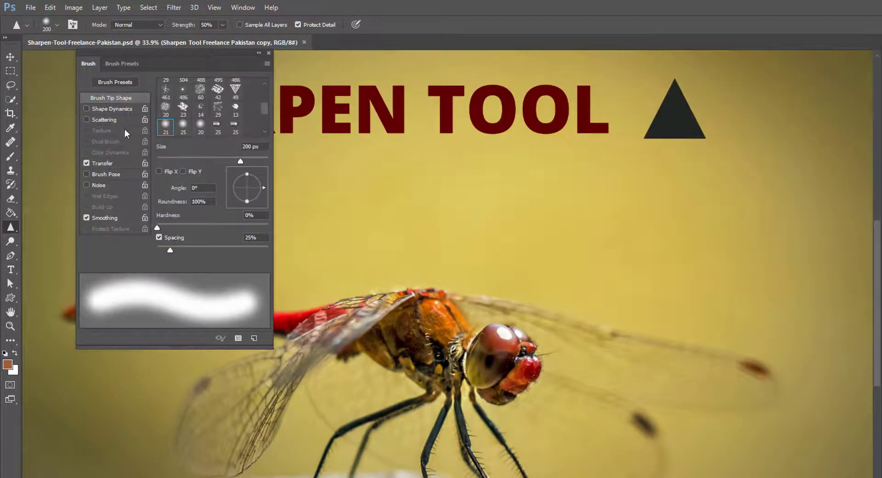
click(271, 54)
click(158, 25)
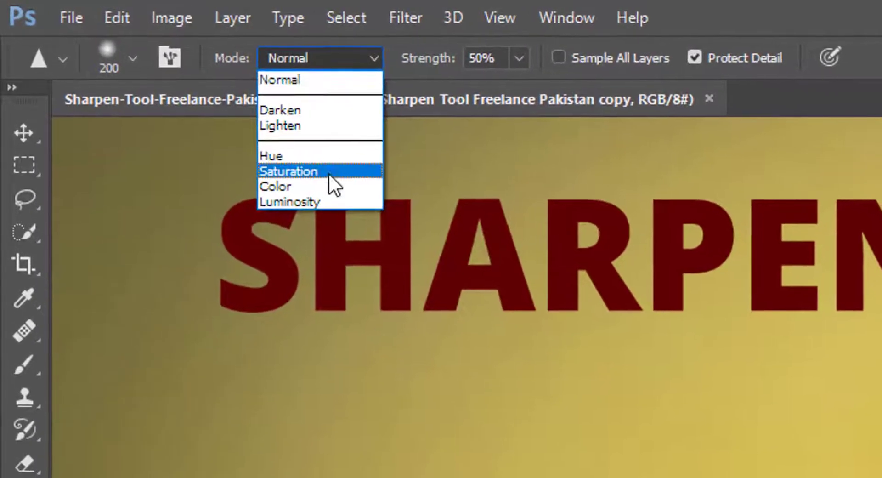
click(326, 58)
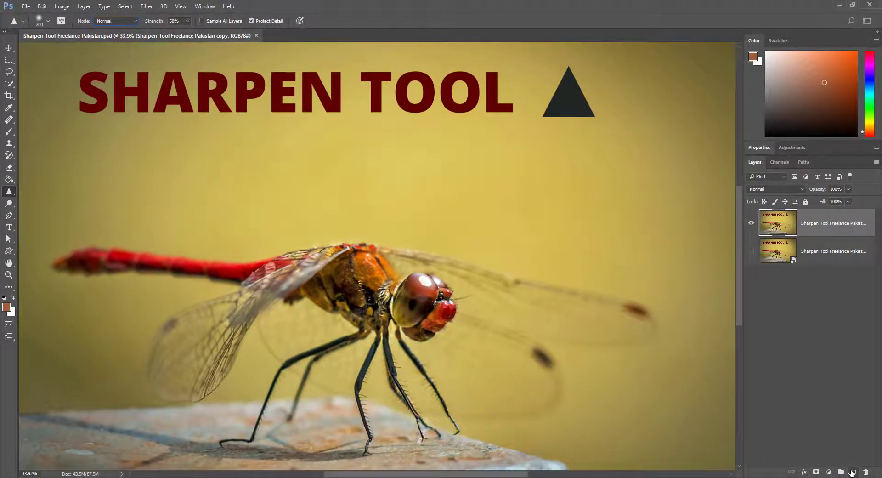
Add a new empty layer above the visible dragonfly image layer
click(852, 472)
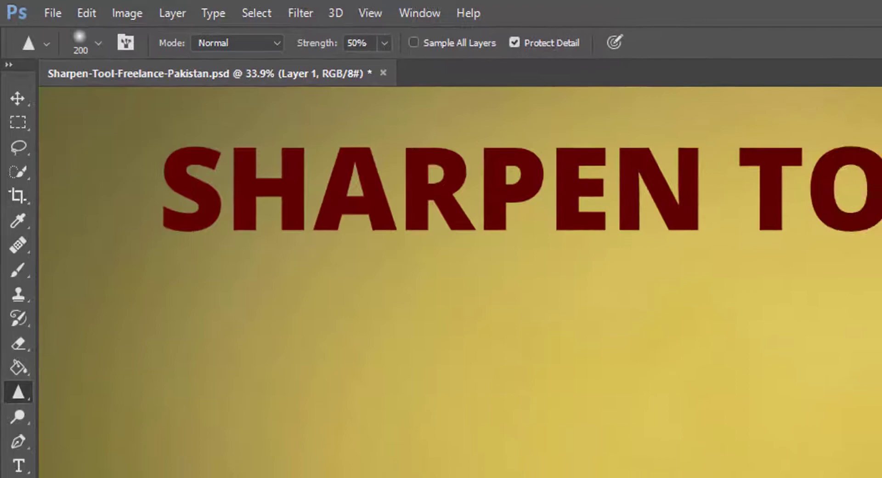
Try to sharpen the dragonfly's body on the empty layer with Sample All Layers turned off
drag(514, 446, 546, 419)
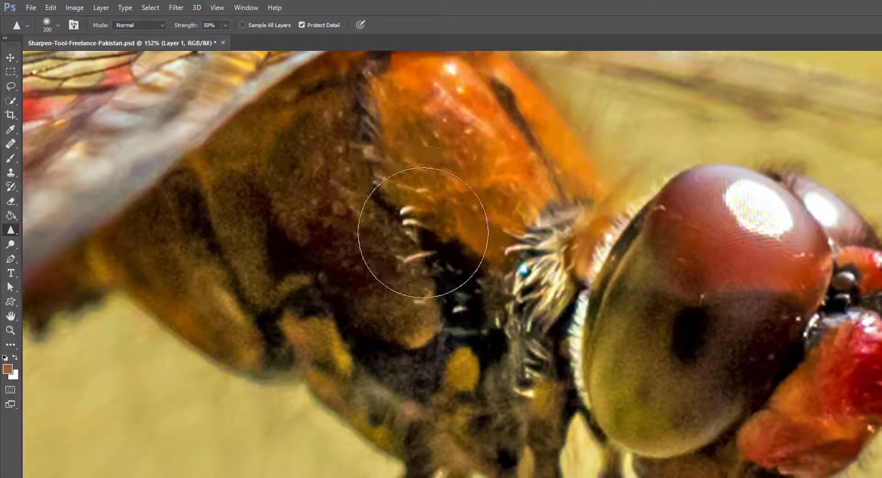
mouse_move(424, 232)
mouse_down()
mouse_move(344, 161)
mouse_move(443, 240)
mouse_move(430, 236)
mouse_move(417, 202)
mouse_move(427, 203)
mouse_up()
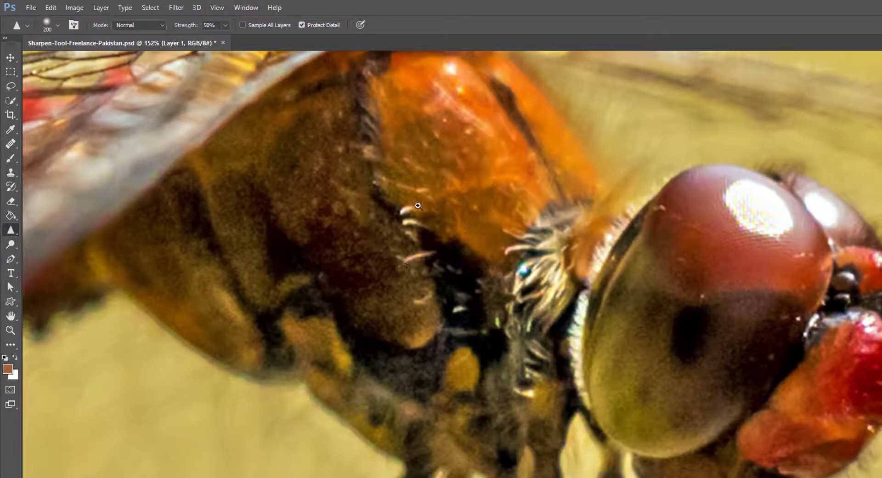
key(ctrl+0)
drag(386, 208, 376, 296)
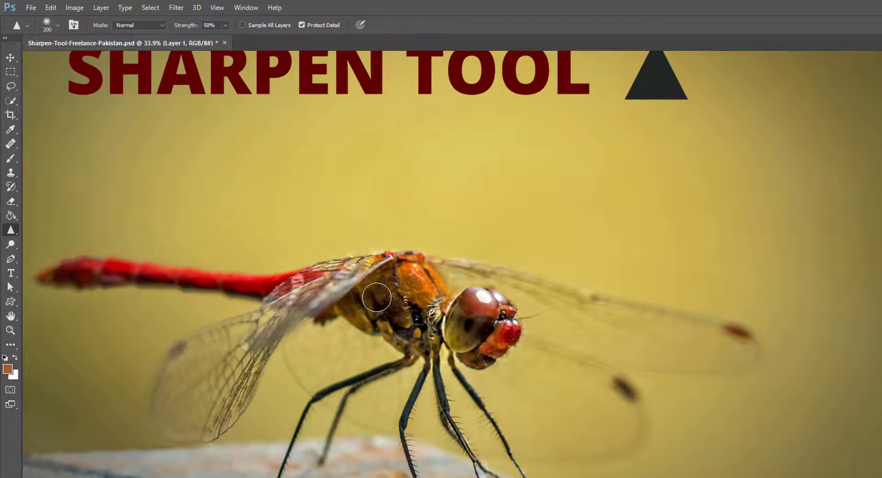
mouse_move(377, 297)
mouse_down()
mouse_move(379, 274)
mouse_move(421, 341)
mouse_move(391, 322)
mouse_move(398, 305)
mouse_move(369, 303)
mouse_move(364, 320)
mouse_move(395, 279)
mouse_up()
mouse_move(408, 307)
mouse_down()
mouse_move(396, 290)
mouse_move(402, 259)
mouse_up()
scroll(399, 184, up, 1)
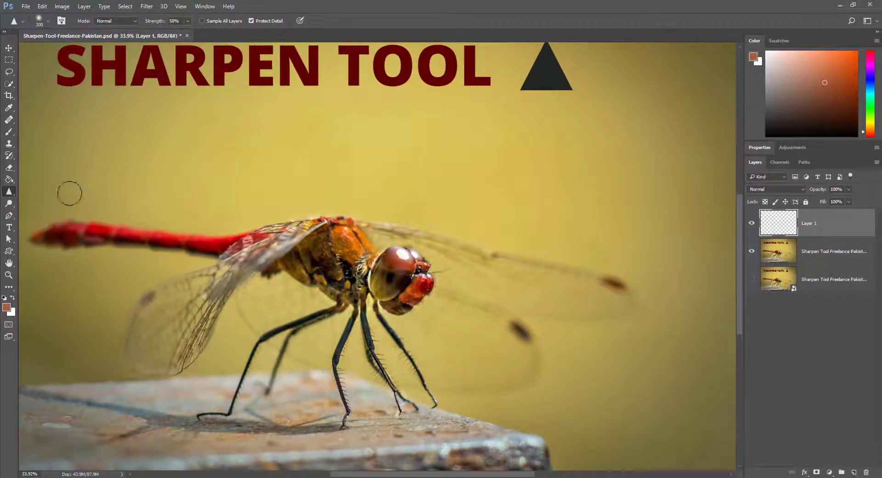
Reselect the Sharpen tool and enable Sample All Layers for it
right_click(6, 198)
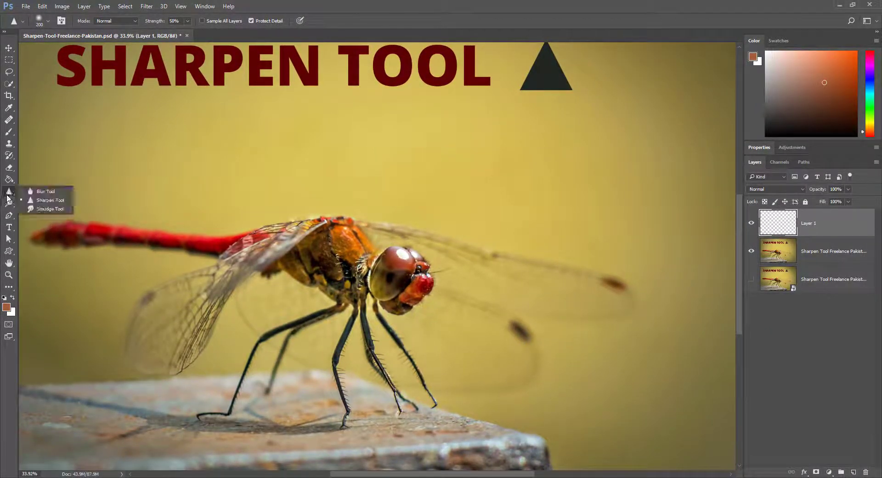
click(46, 199)
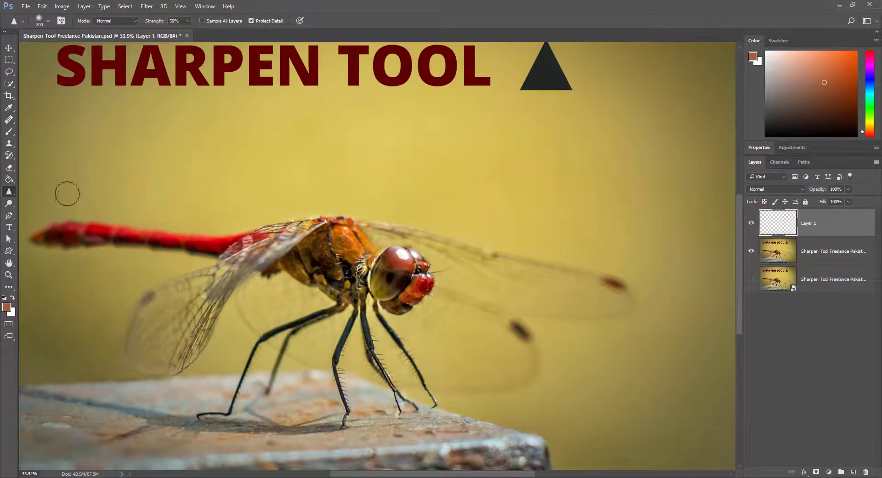
click(208, 21)
Sharpen the dragonfly's body, head and wings on Layer 1 with a 700 px brush at 50% strength
scroll(367, 272, down, 1)
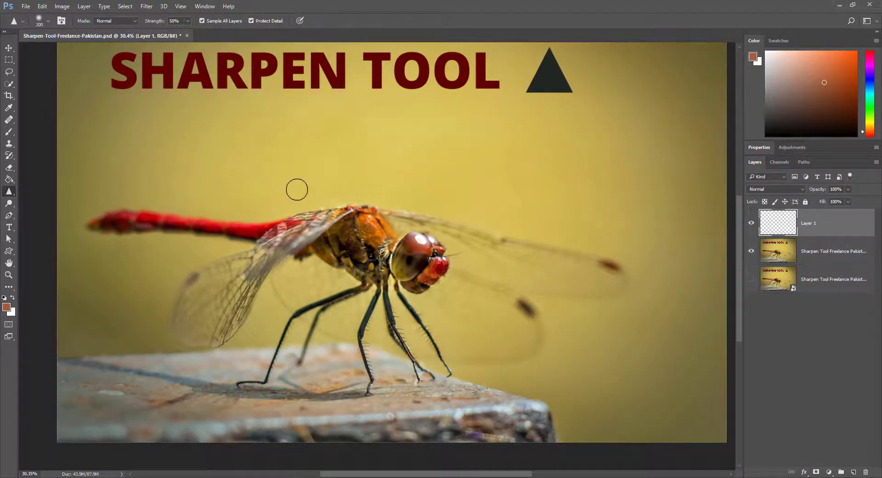
key(bracketright)
key(bracketright)
key(bracketright)
key(bracketright)
key(bracketright)
key(bracketright)
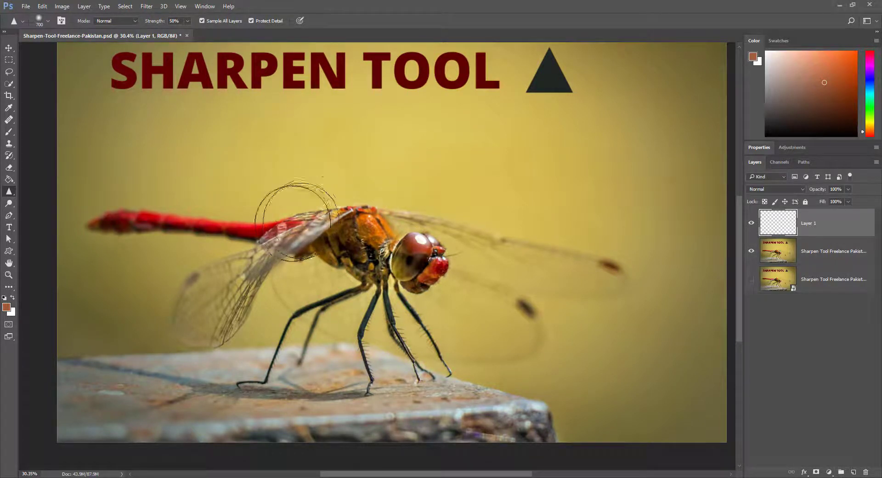
mouse_move(287, 234)
mouse_down()
mouse_move(276, 275)
mouse_move(386, 264)
mouse_move(425, 251)
mouse_move(354, 255)
mouse_move(380, 271)
mouse_up()
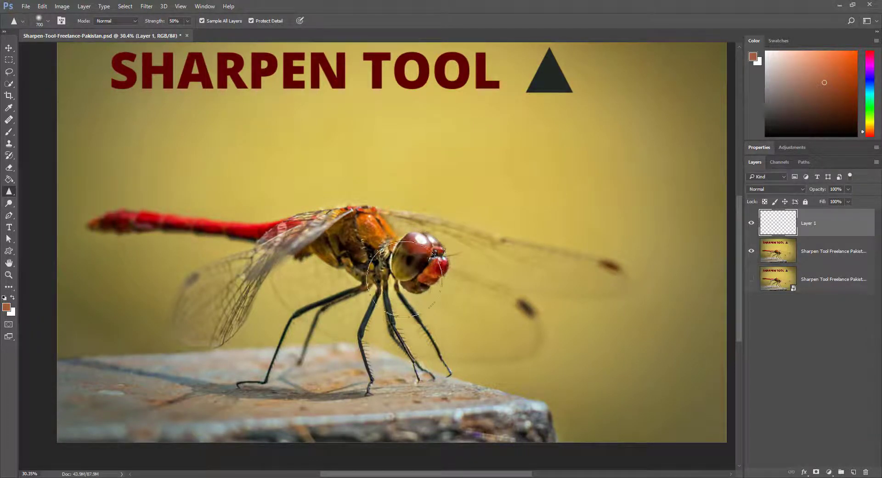
mouse_move(144, 173)
mouse_down()
mouse_move(113, 227)
mouse_move(122, 252)
mouse_move(362, 246)
mouse_move(368, 237)
mouse_move(400, 260)
mouse_move(147, 285)
mouse_move(282, 377)
mouse_move(353, 367)
mouse_move(317, 349)
mouse_move(483, 280)
mouse_up()
mouse_move(613, 274)
mouse_down()
mouse_move(159, 225)
mouse_move(128, 243)
mouse_move(151, 263)
mouse_move(312, 267)
mouse_move(173, 346)
mouse_move(319, 173)
mouse_up()
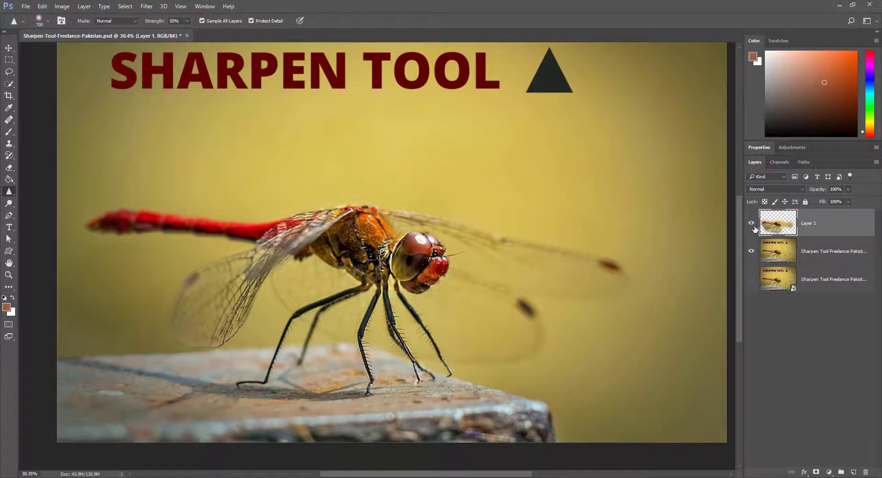
Isolate Layer 1 by hiding and reshowing the dragonfly image layer below, and toggle Layer 1 to compare before and after
click(752, 252)
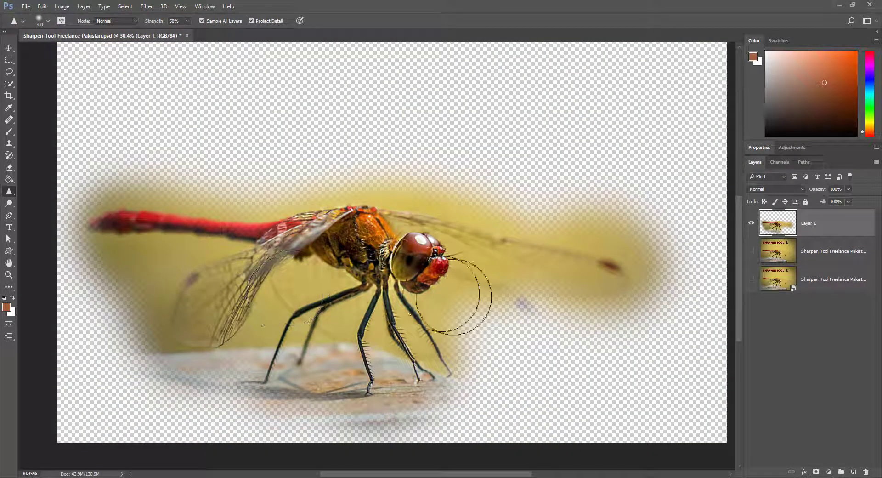
click(751, 251)
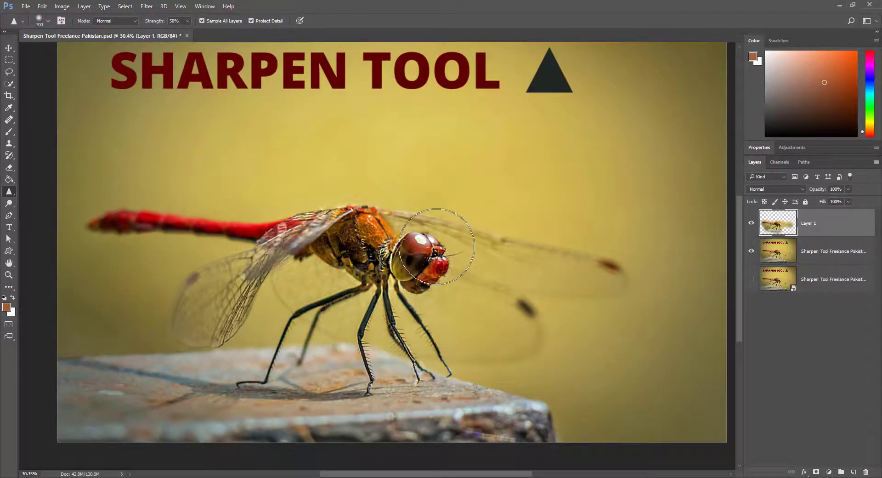
drag(405, 273, 421, 278)
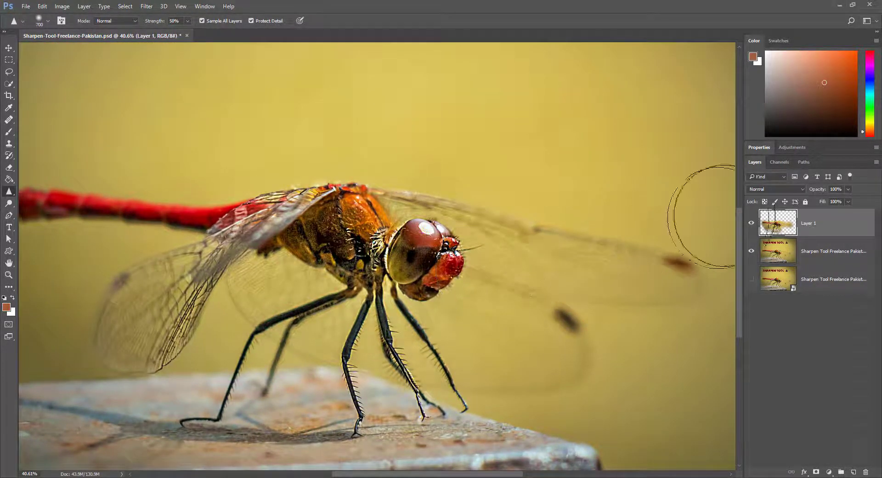
click(752, 224)
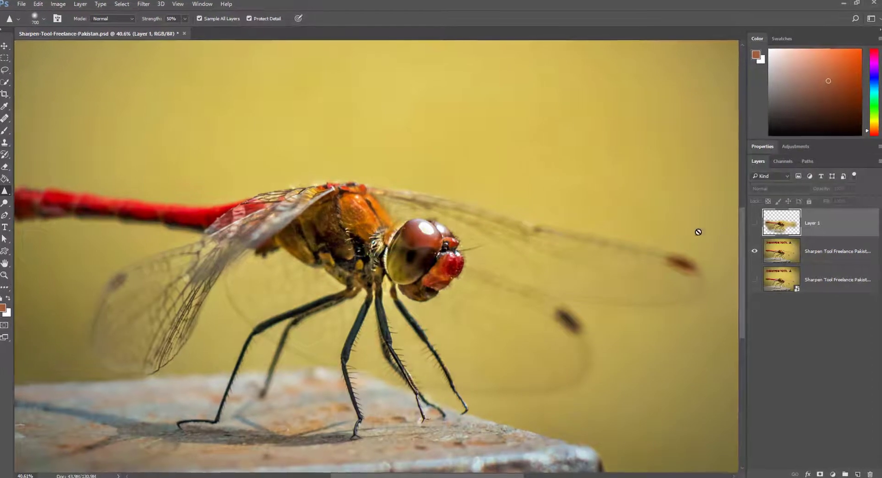
click(767, 224)
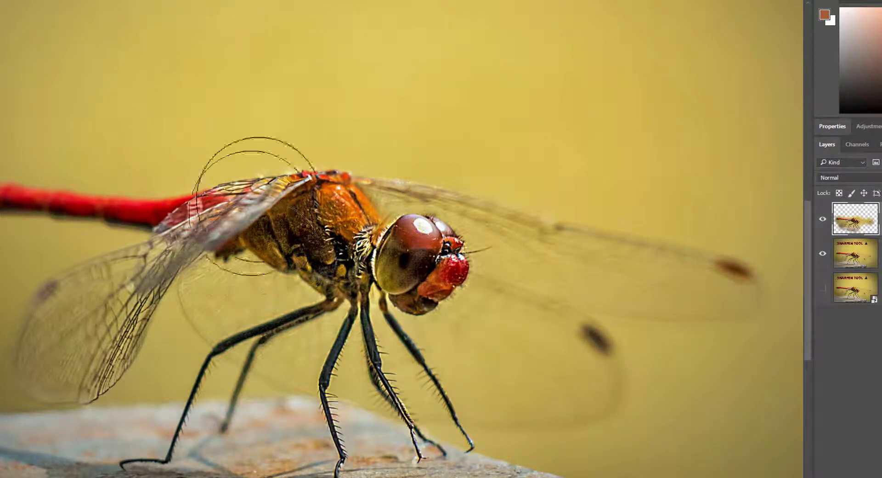
Sharpen the dragonfly's wing base, body and head further on Layer 1
mouse_move(254, 183)
mouse_down()
mouse_move(340, 242)
mouse_move(359, 207)
mouse_up()
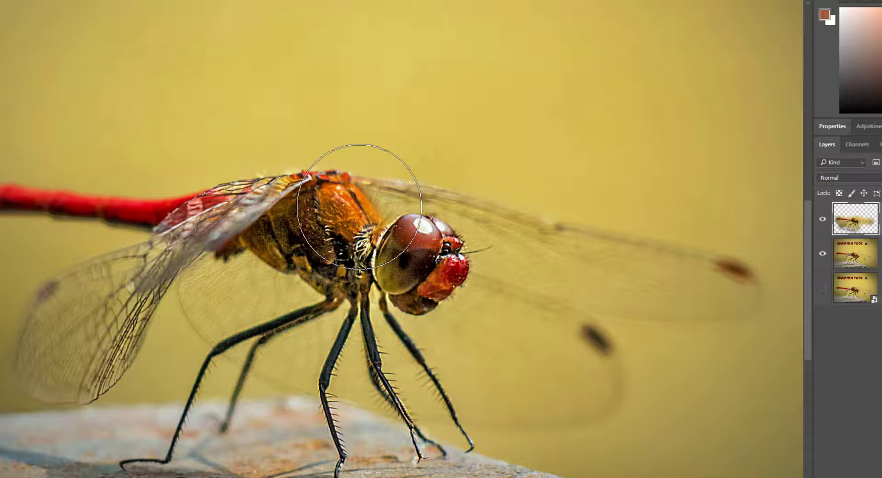
mouse_move(148, 289)
mouse_down()
mouse_move(158, 269)
mouse_move(400, 267)
mouse_move(444, 259)
mouse_up()
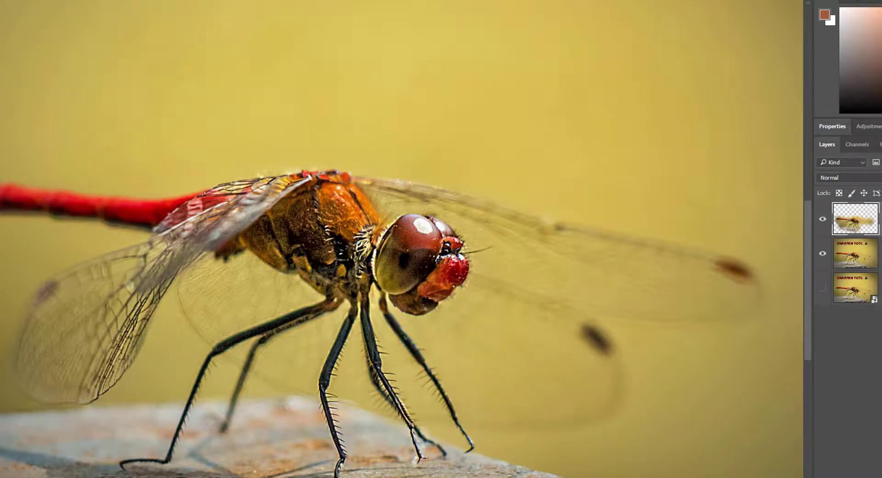
Add a new empty layer above Layer 1 and hide Layer 1
key(ctrl+shift+alt+n)
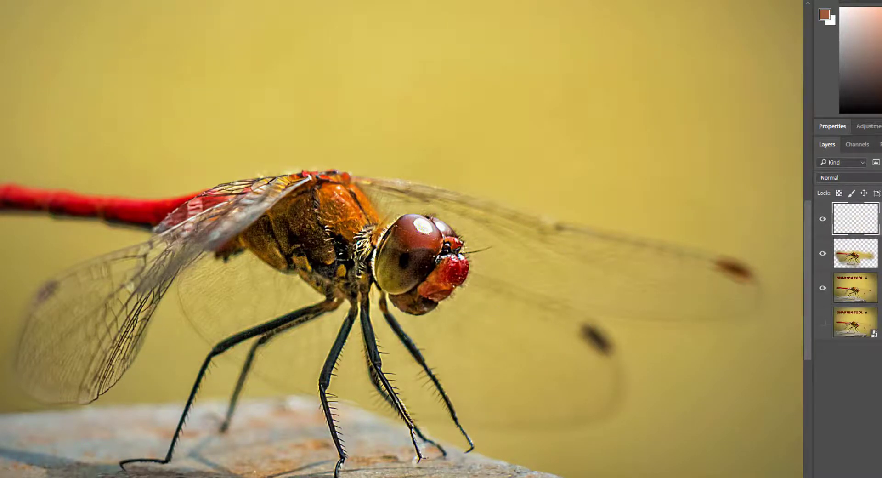
click(823, 255)
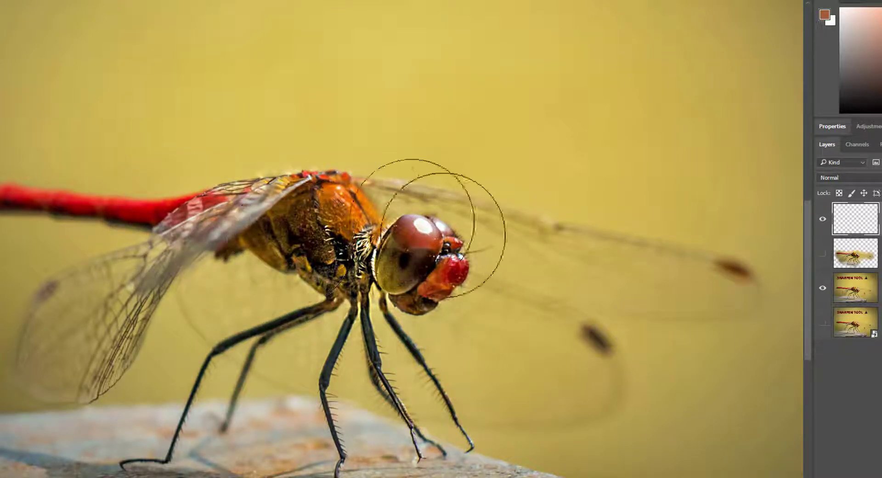
Toggle the new top layer's visibility to compare the dragonfly's body and head with and without its sharpening
click(821, 221)
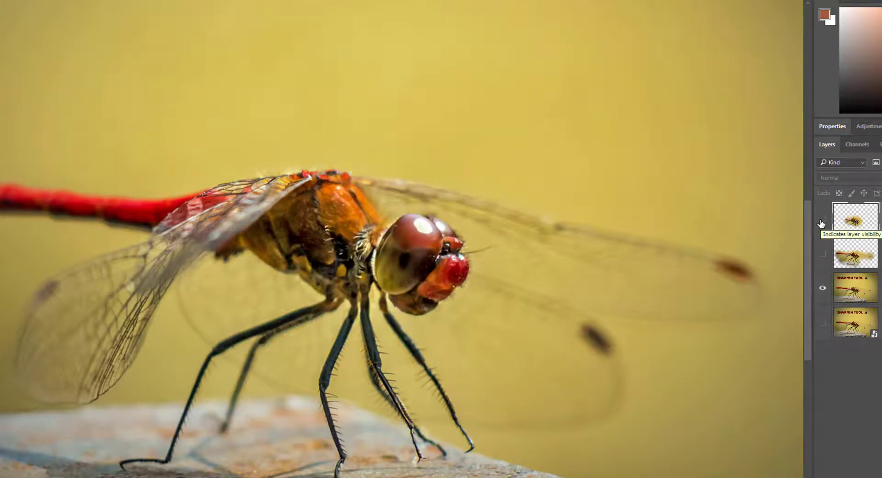
click(822, 222)
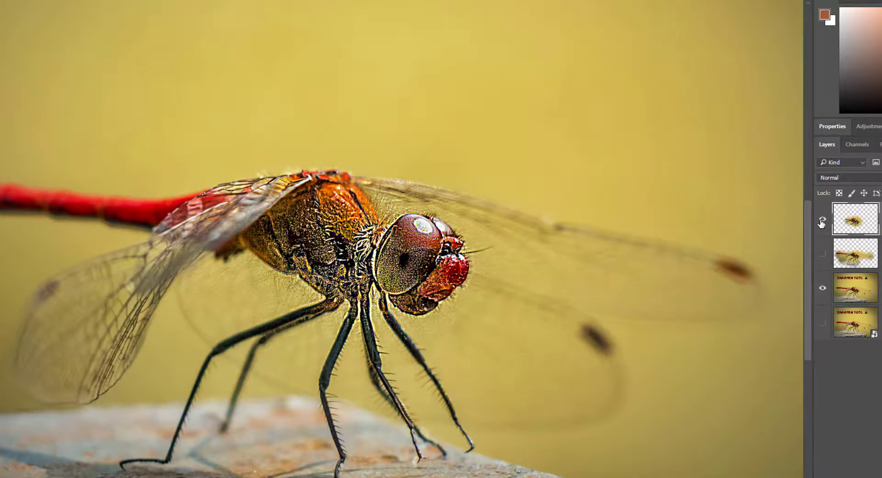
click(821, 221)
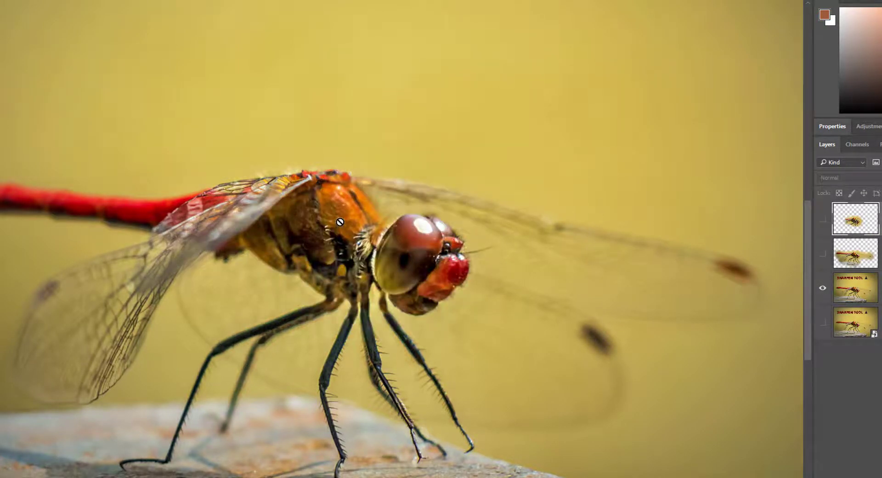